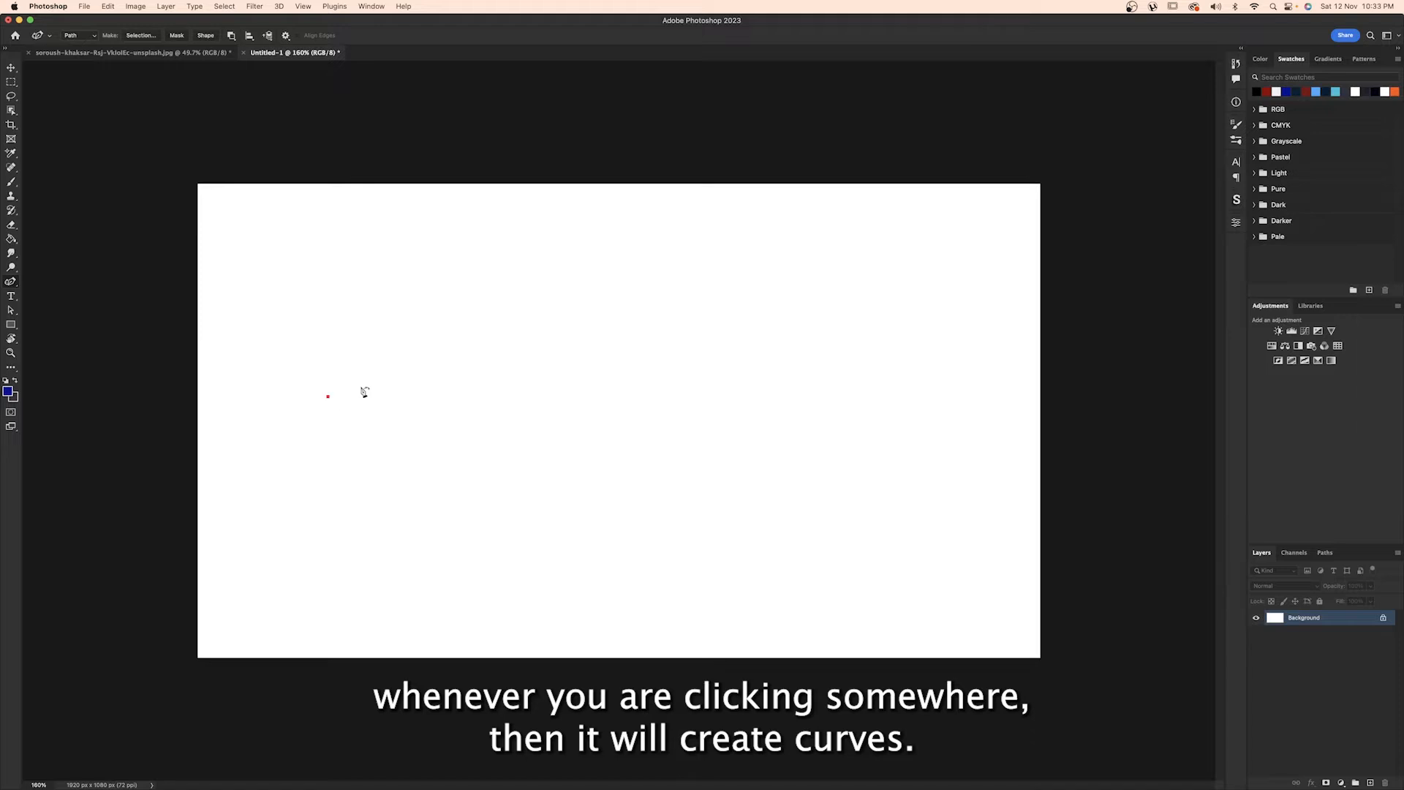
left_click(364, 387)
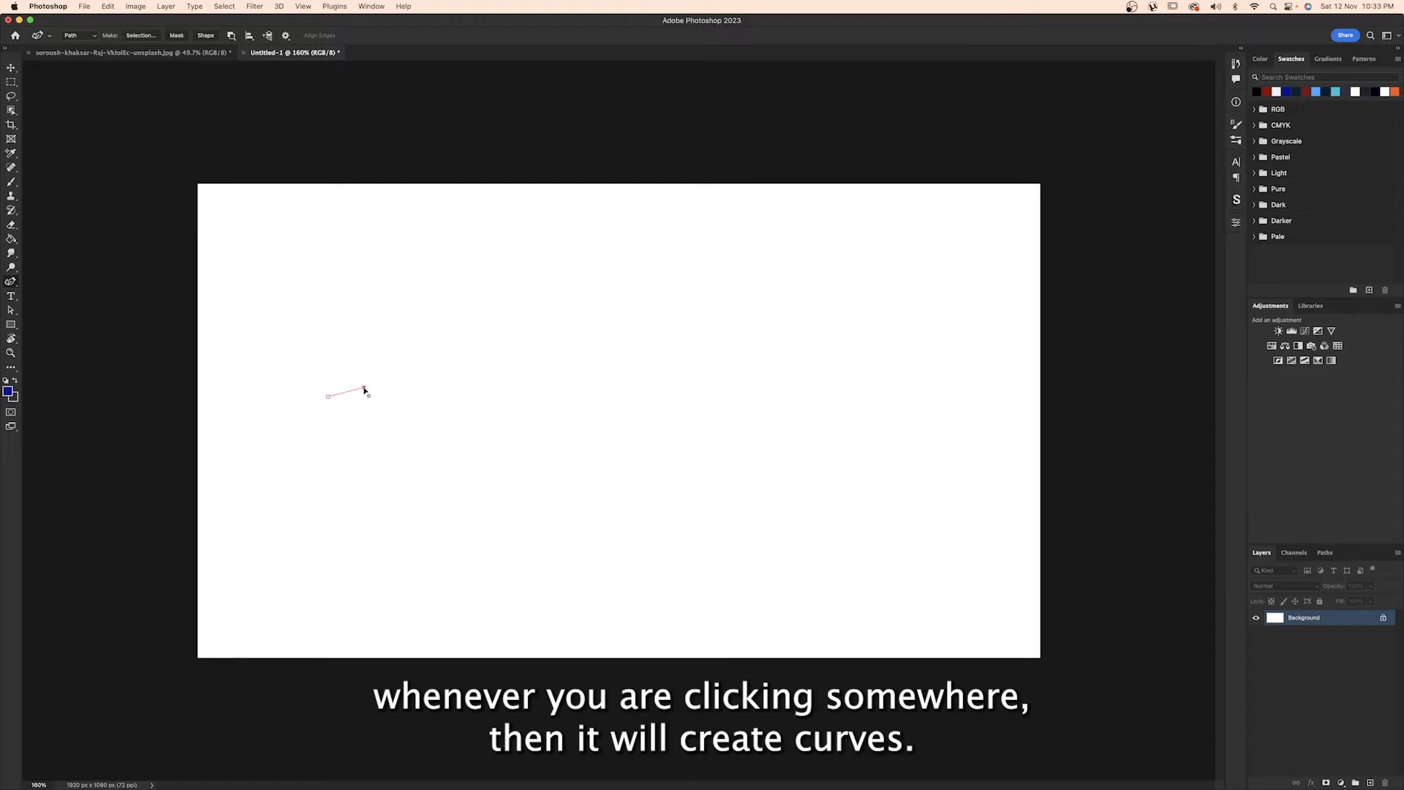
left_click(384, 424)
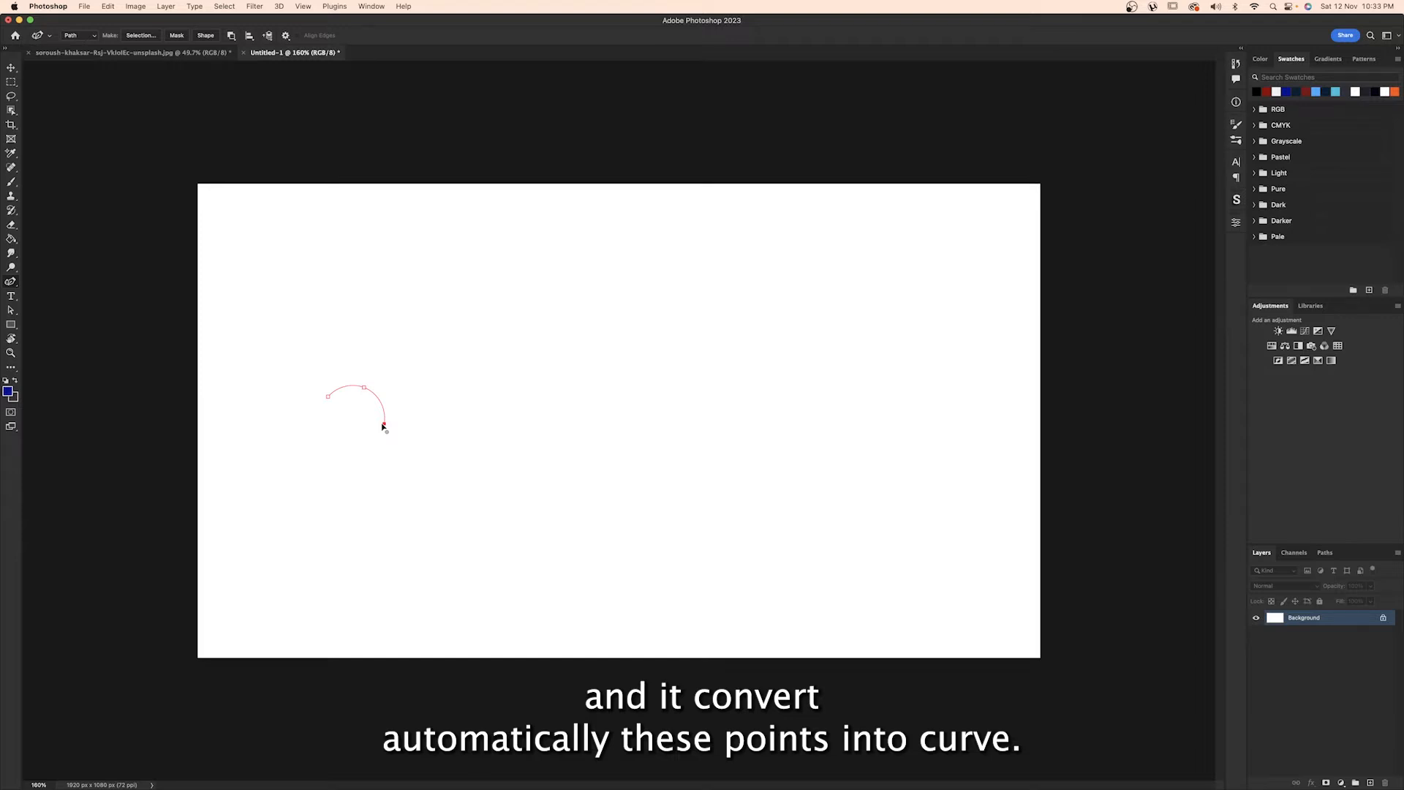
key("BackSpace")
- Draw a wavy path across the middle of the canvas with the Curvature Pen tool, alternating high and low anchor points
left_click(315, 399)
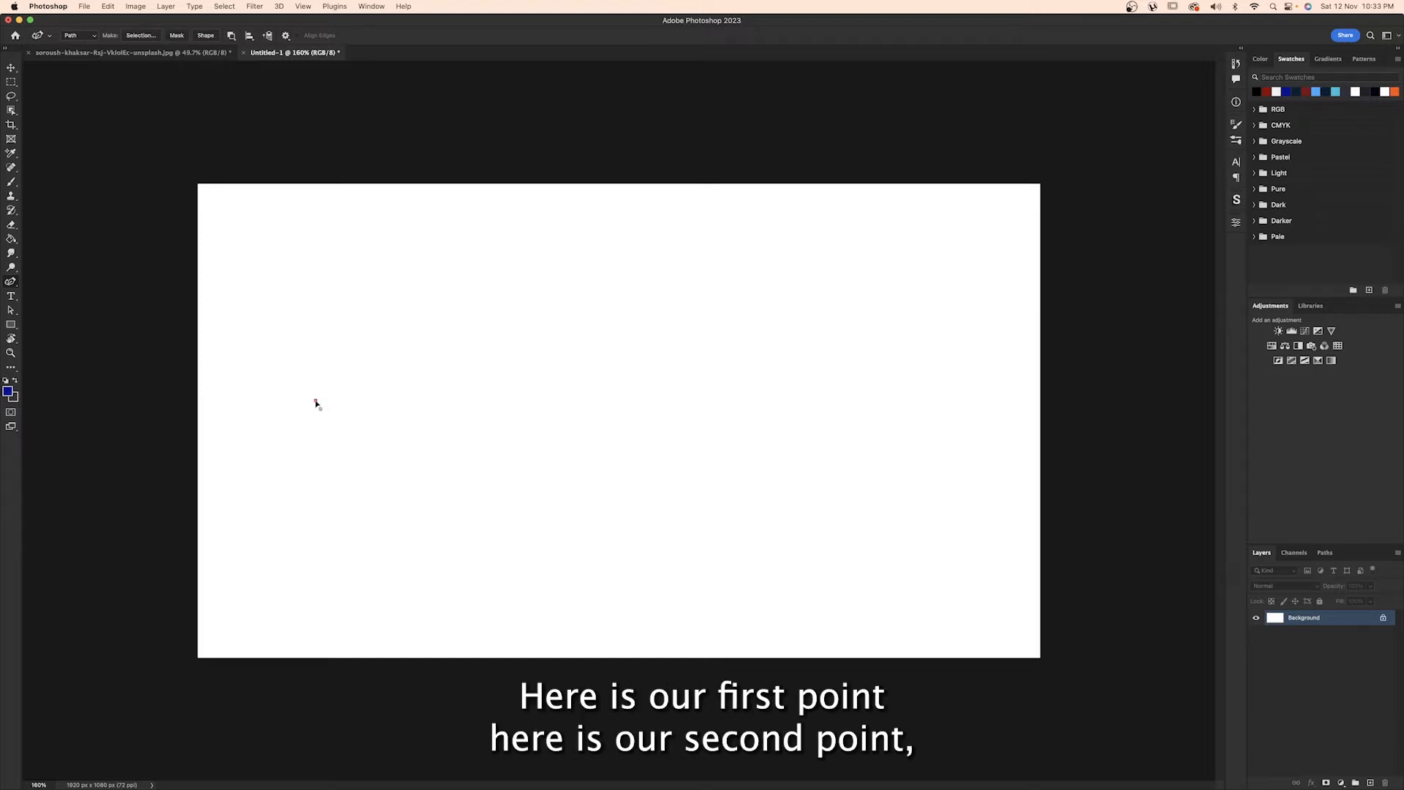
left_click(377, 391)
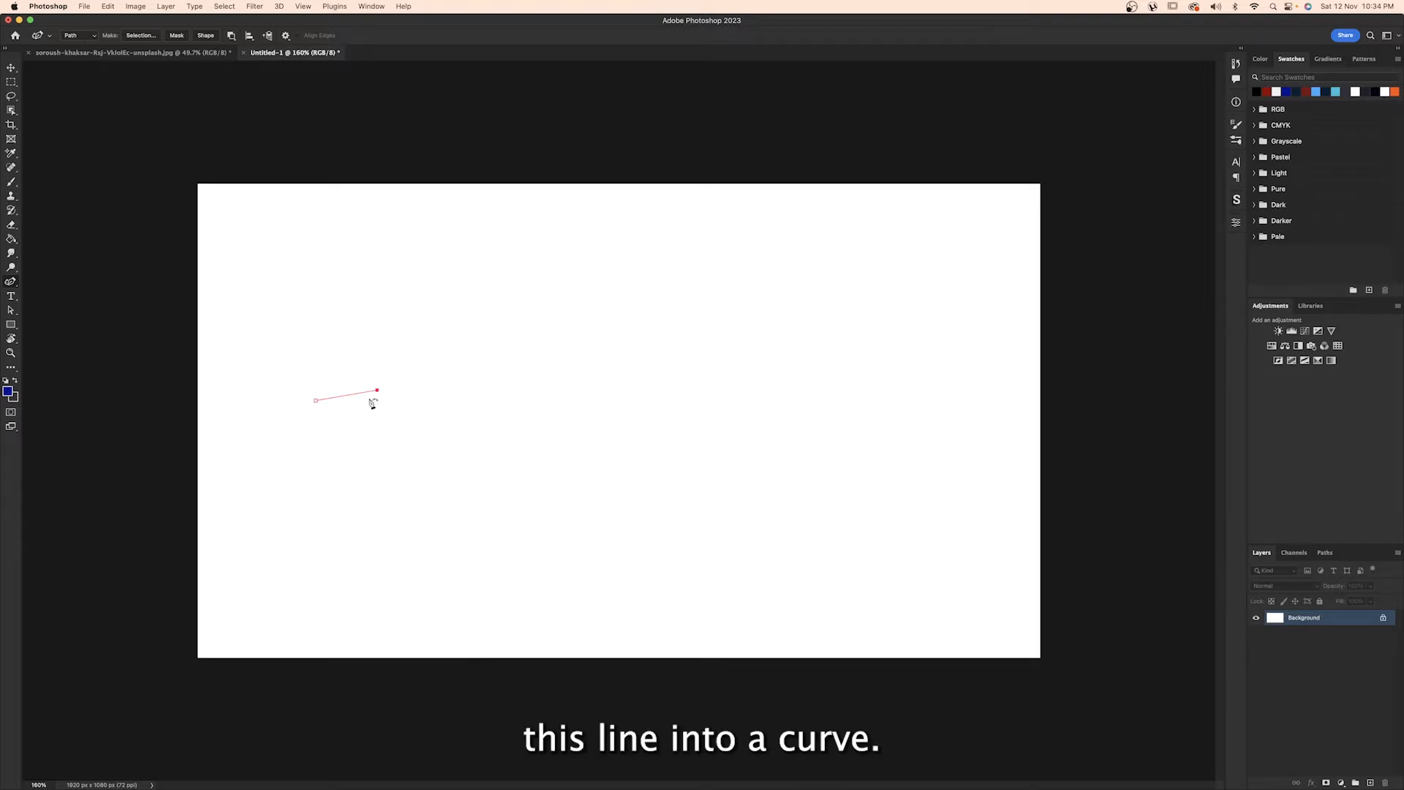
left_click(398, 430)
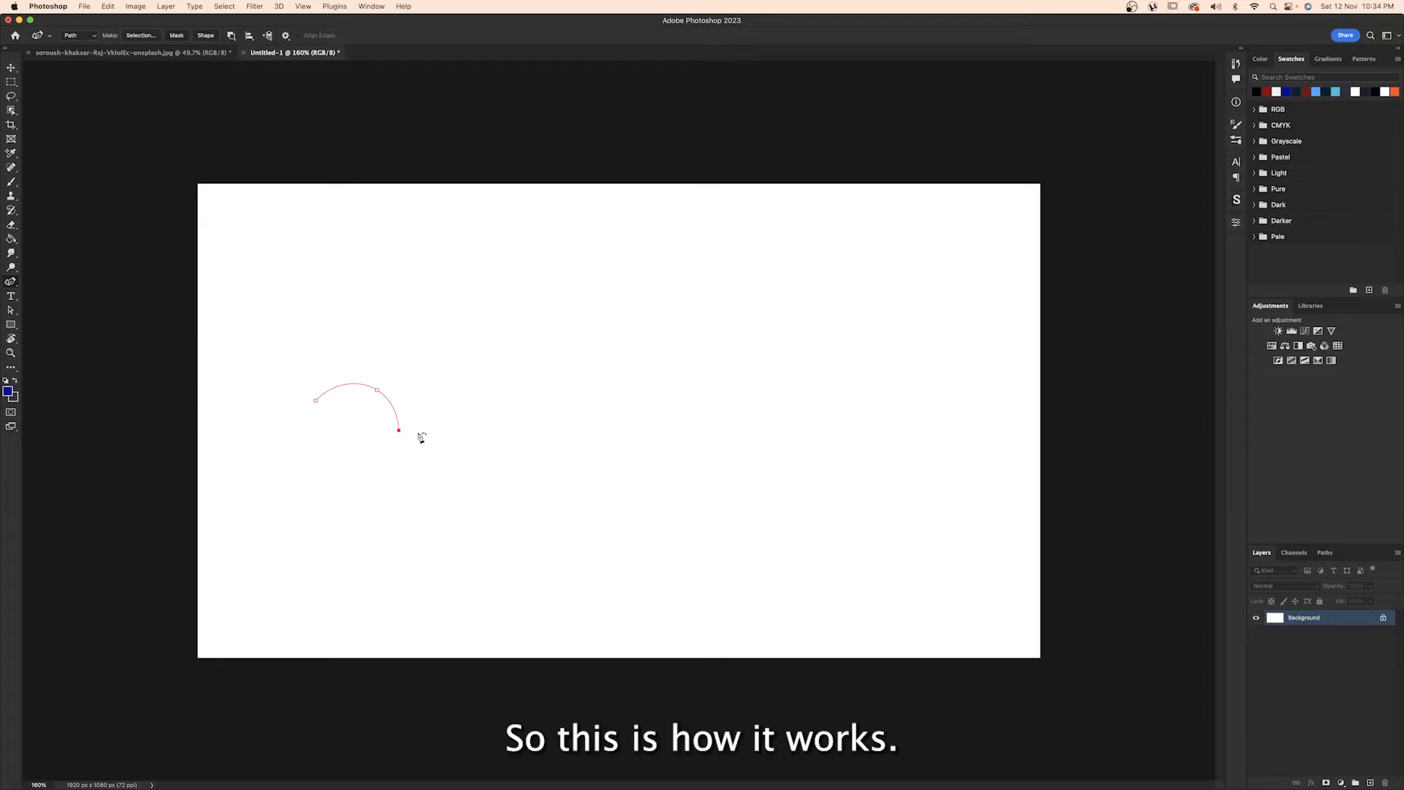
left_click(454, 396)
left_click(503, 434)
left_click(559, 402)
left_click(606, 433)
left_click(655, 403)
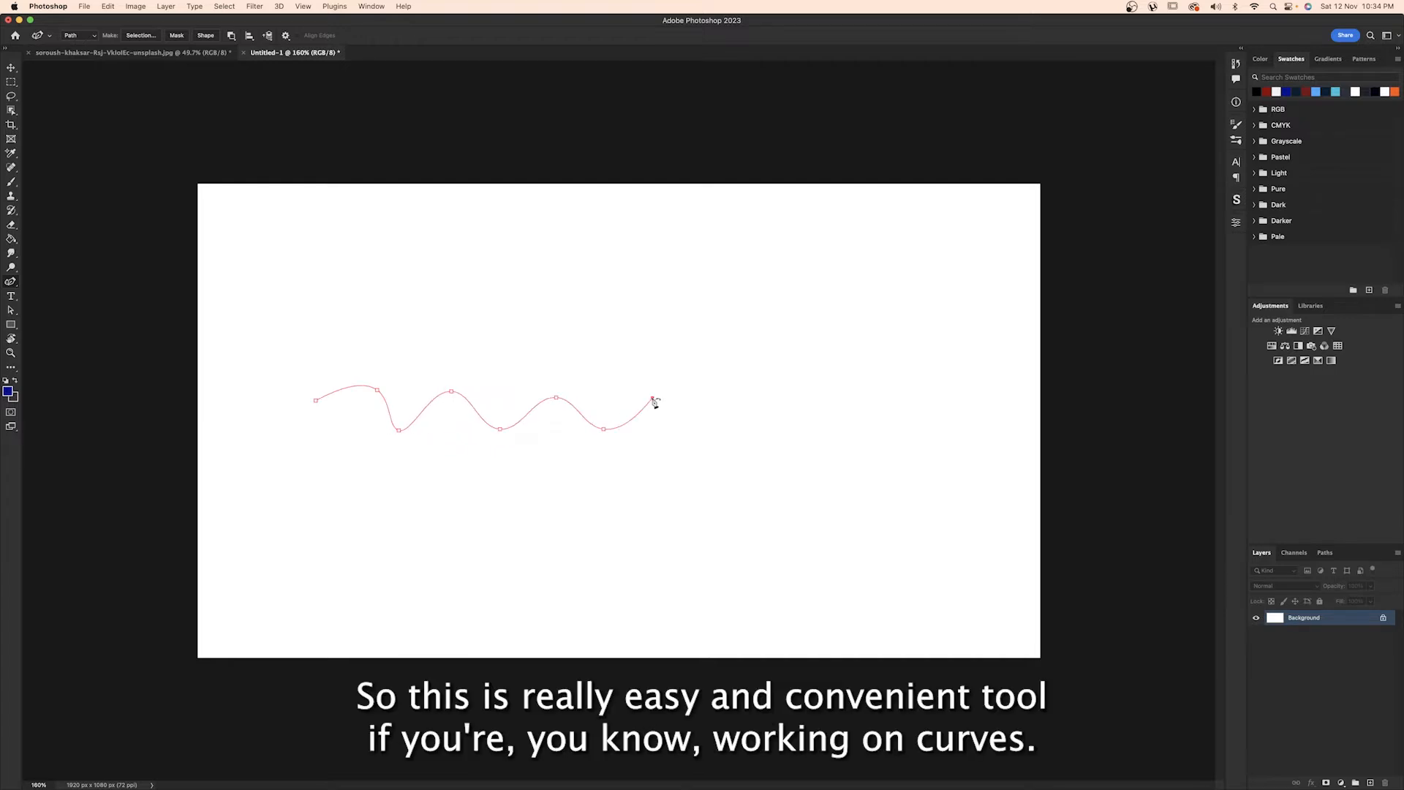
left_click(701, 440)
left_click(742, 400)
left_click(779, 433)
left_click(833, 393)
left_click(887, 438)
left_click(926, 395)
left_click(968, 434)
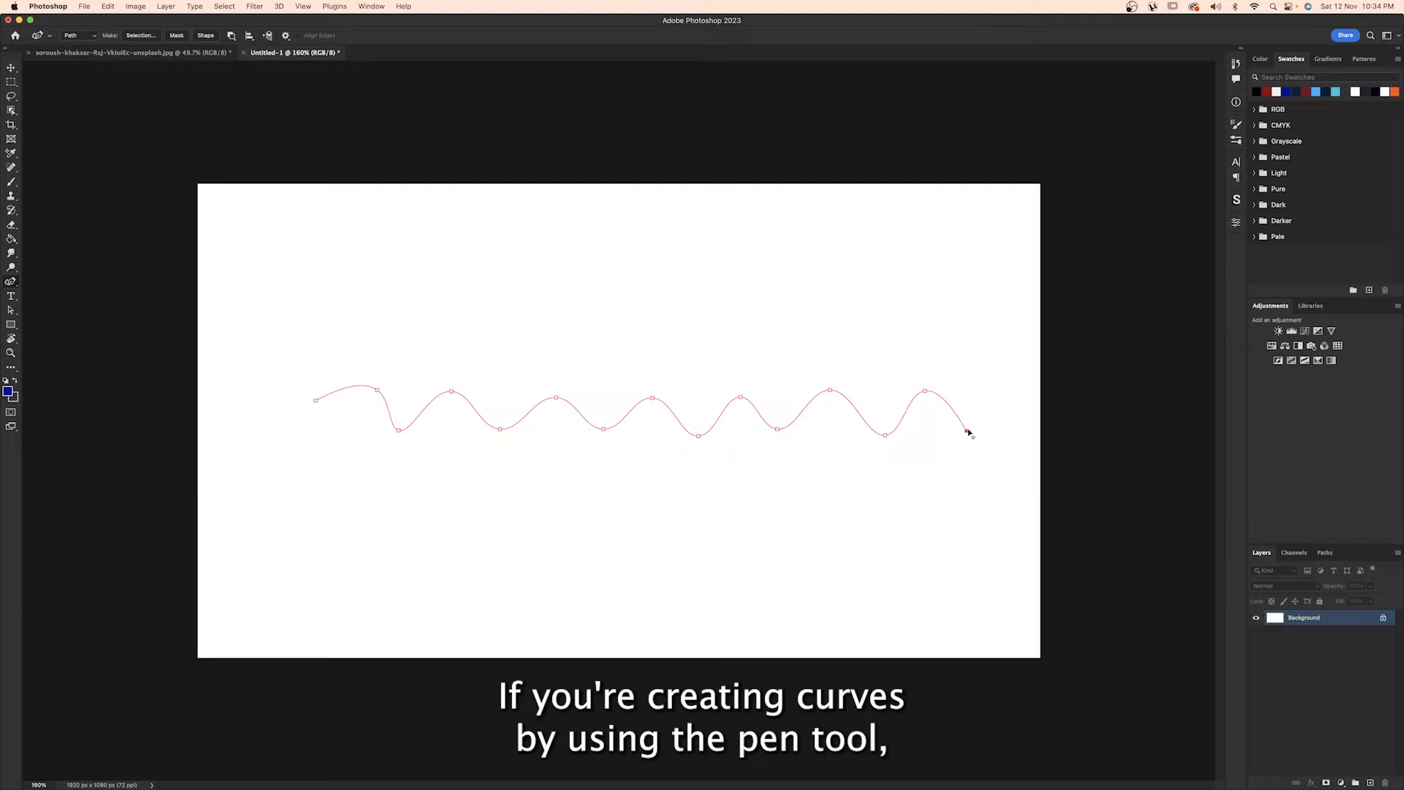
left_click(1001, 392)
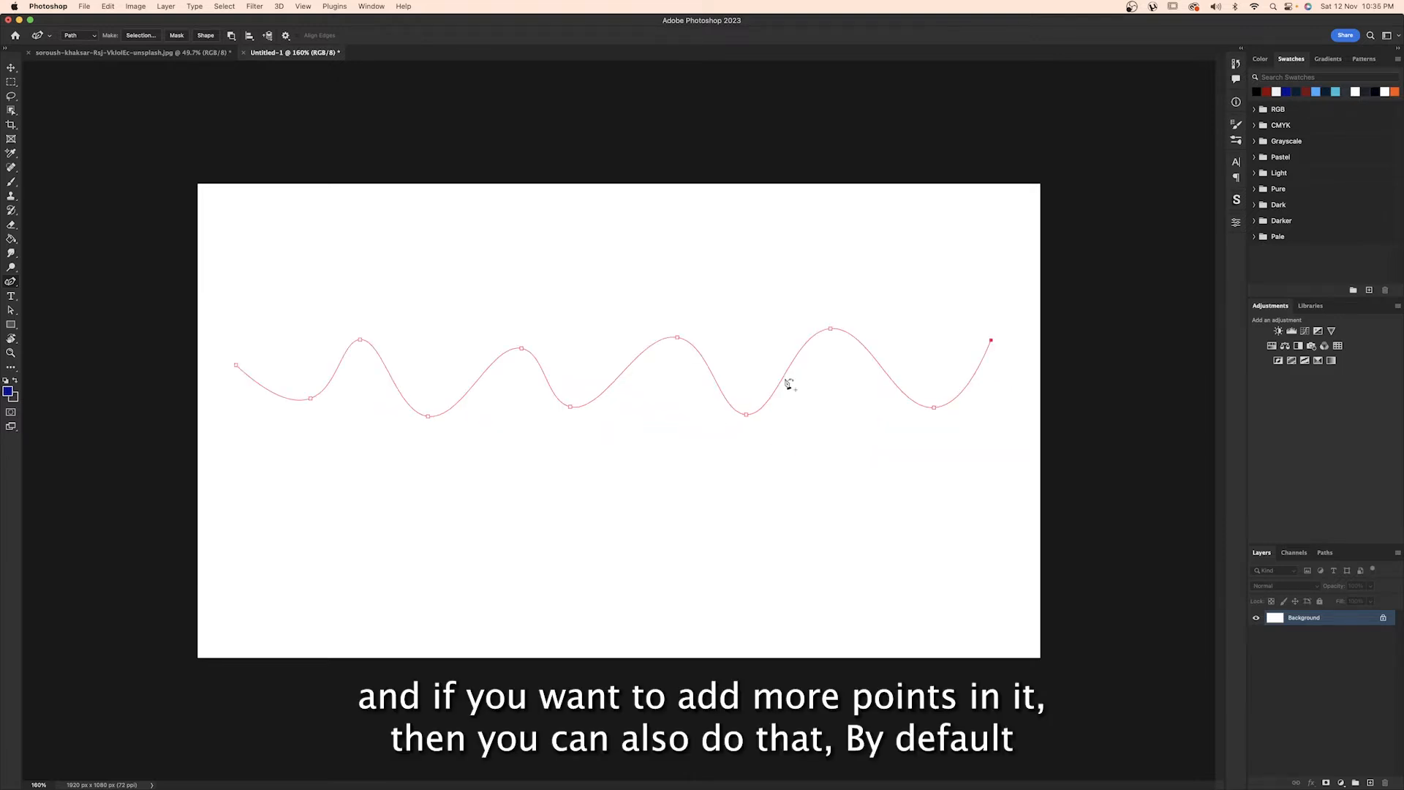
- Add an anchor point on the path's rise to its fourth crest, shift it slightly, and try moving the third trough's point upward
left_click(781, 380)
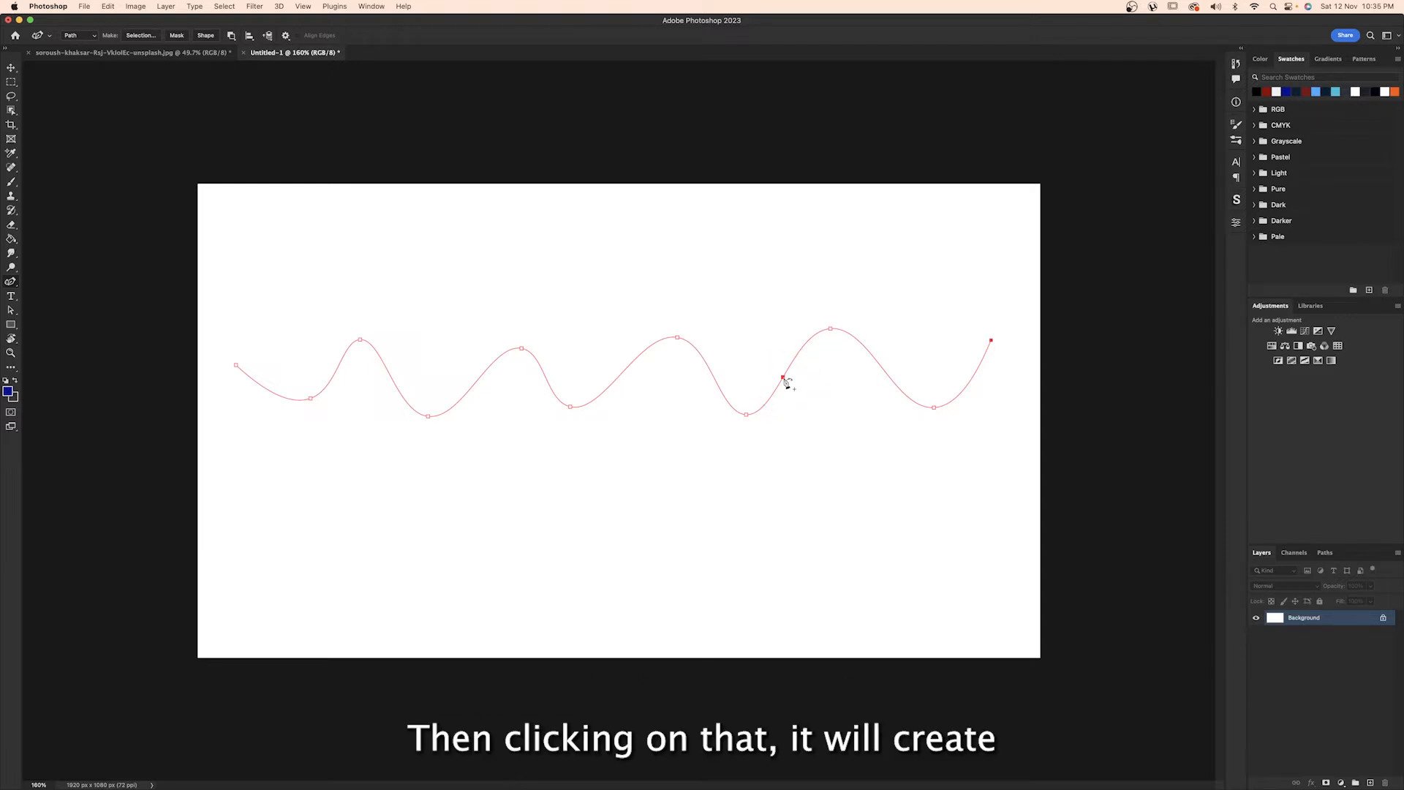
left_click(784, 378)
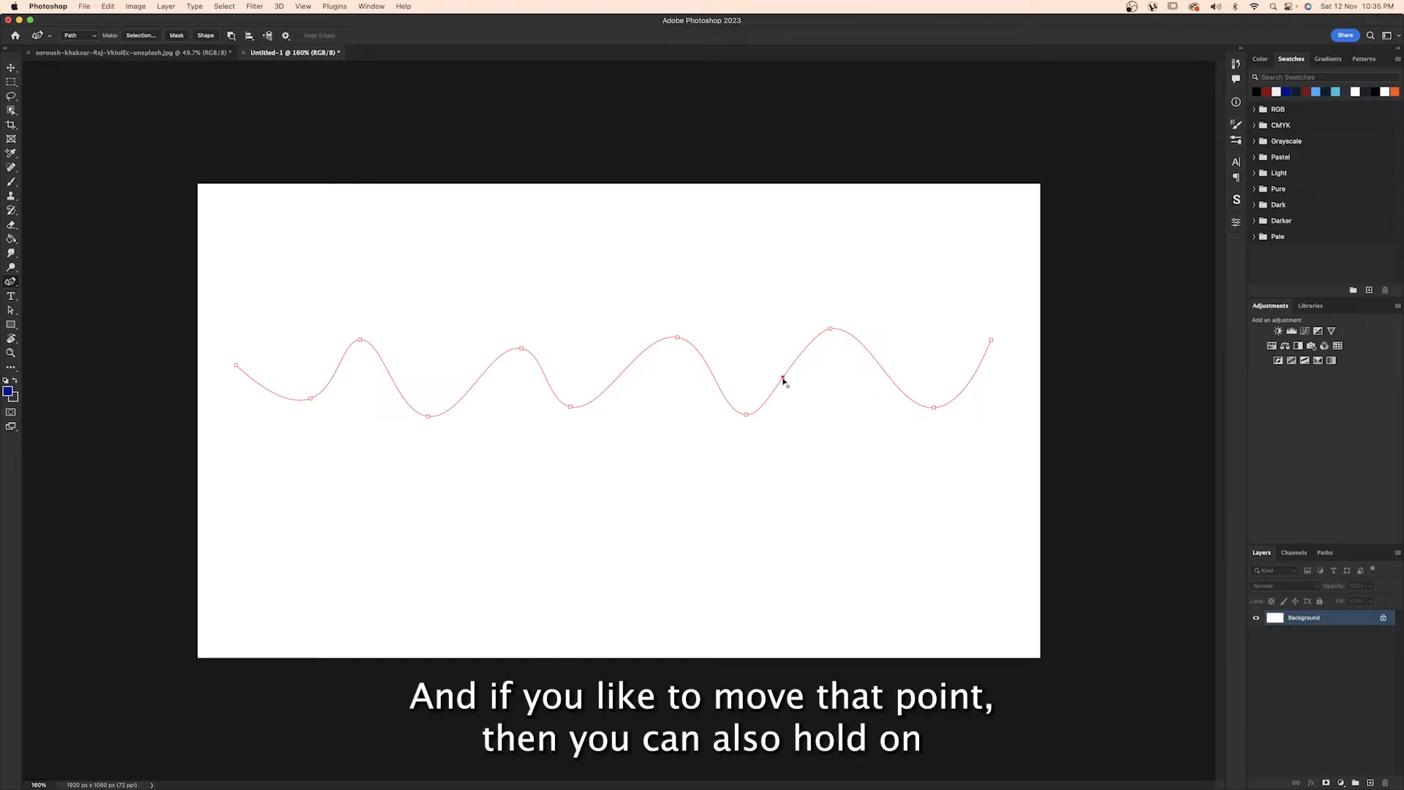
mouse_move(782, 377)
left_mouse_down()
mouse_move(761, 358)
mouse_move(811, 401)
mouse_move(743, 314)
mouse_move(808, 400)
mouse_move(783, 354)
mouse_move(795, 385)
left_mouse_up()
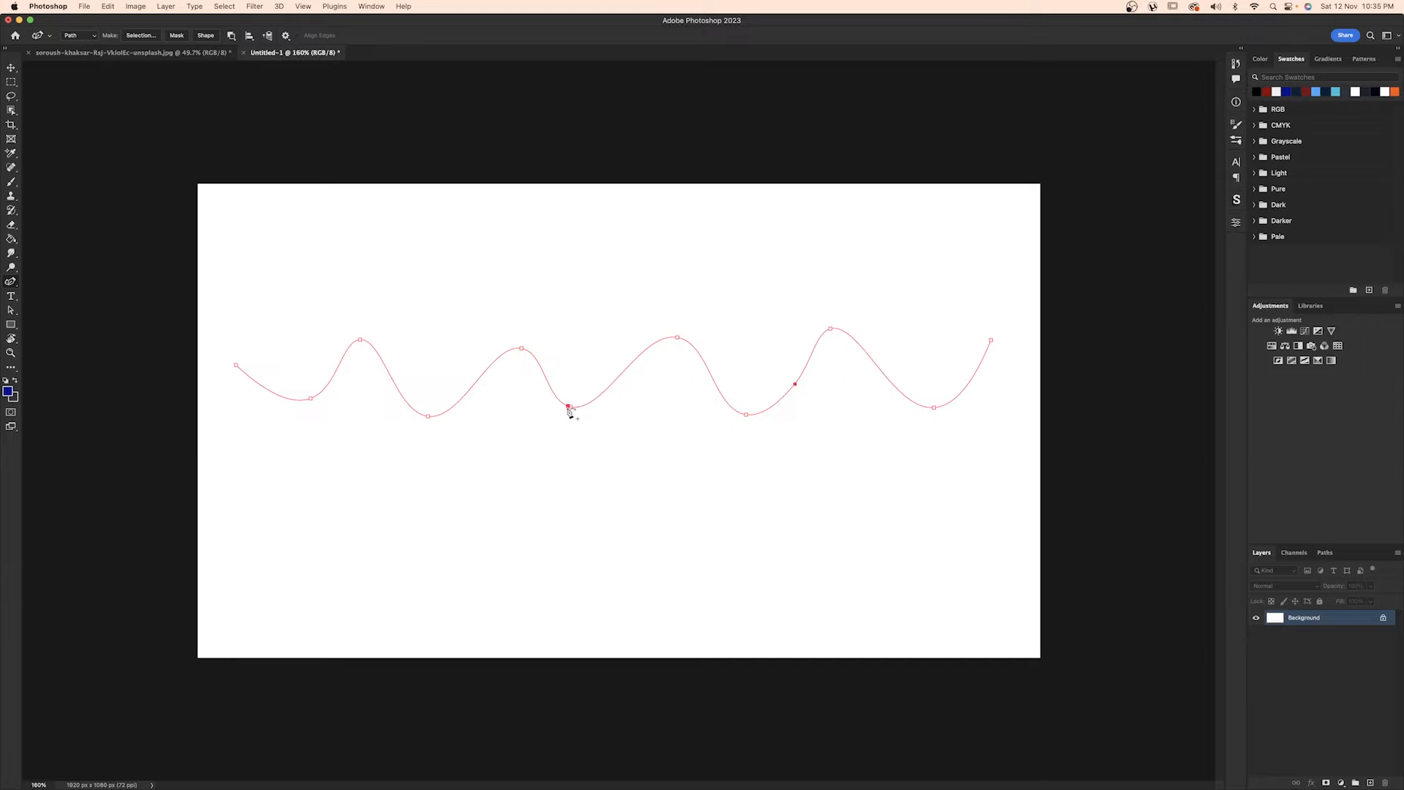
left_click_drag(570, 406, 611, 265)
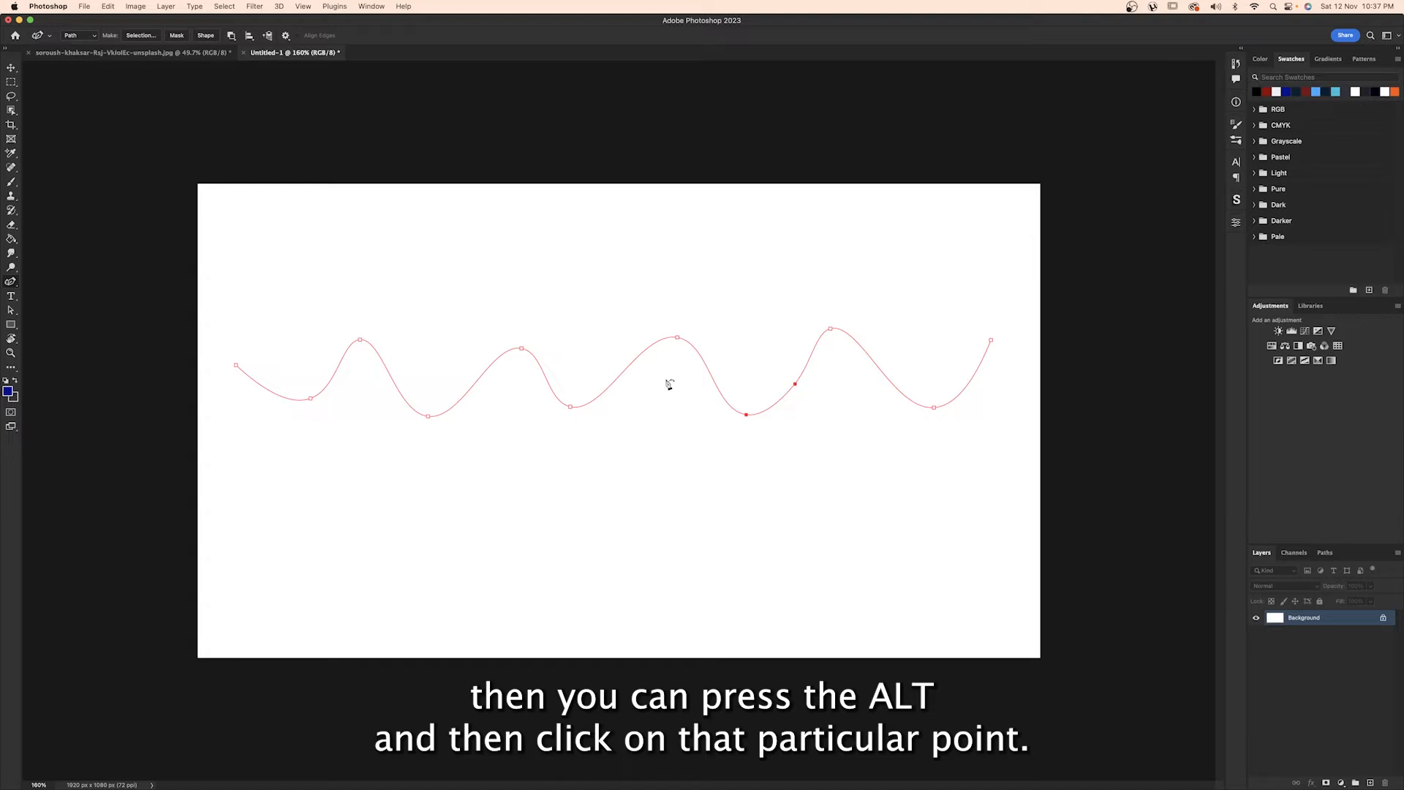
- Convert the curved anchor points from the fourth trough back to the first crest into sharp corner points
left_click(747, 415, "alt")
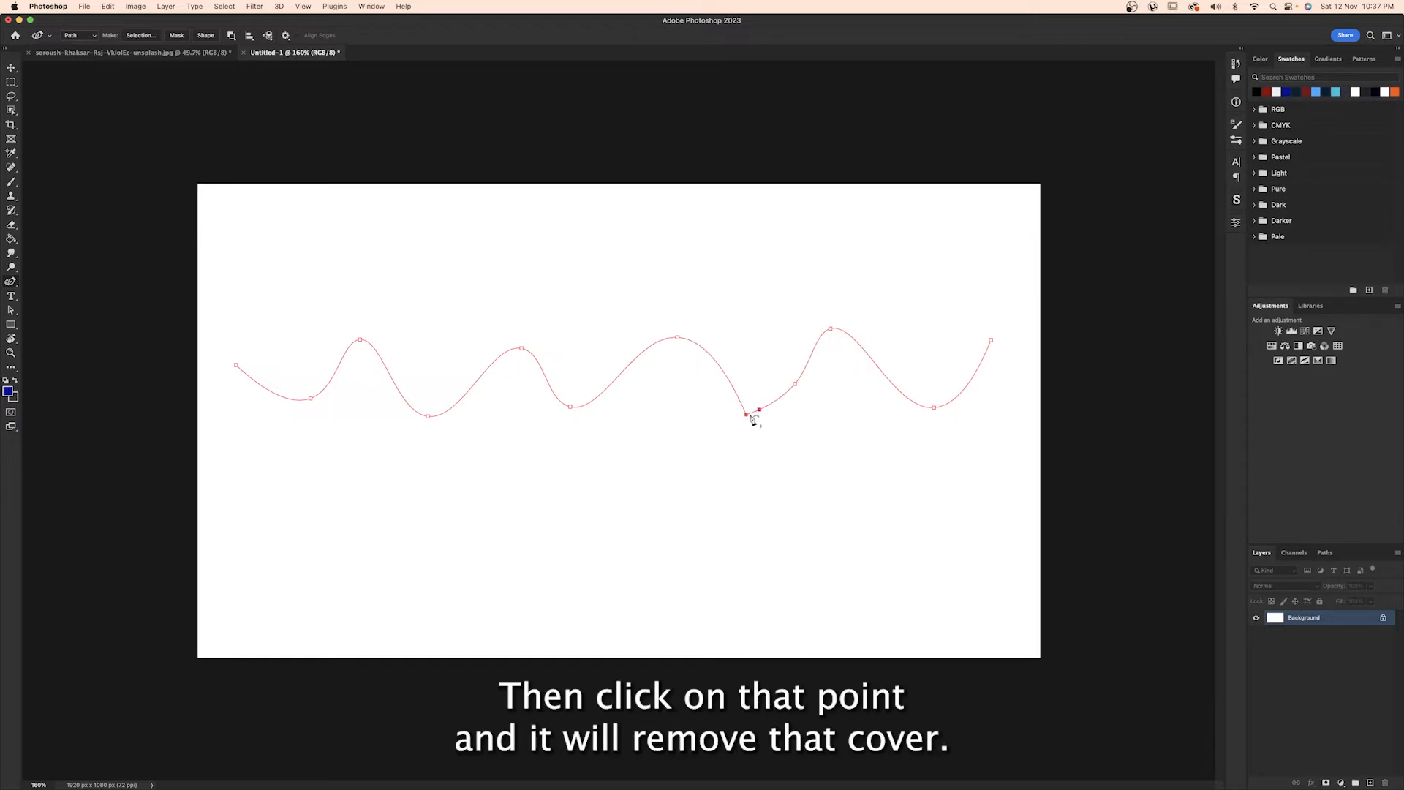
left_click(678, 338, "alt")
left_click(570, 407, "alt")
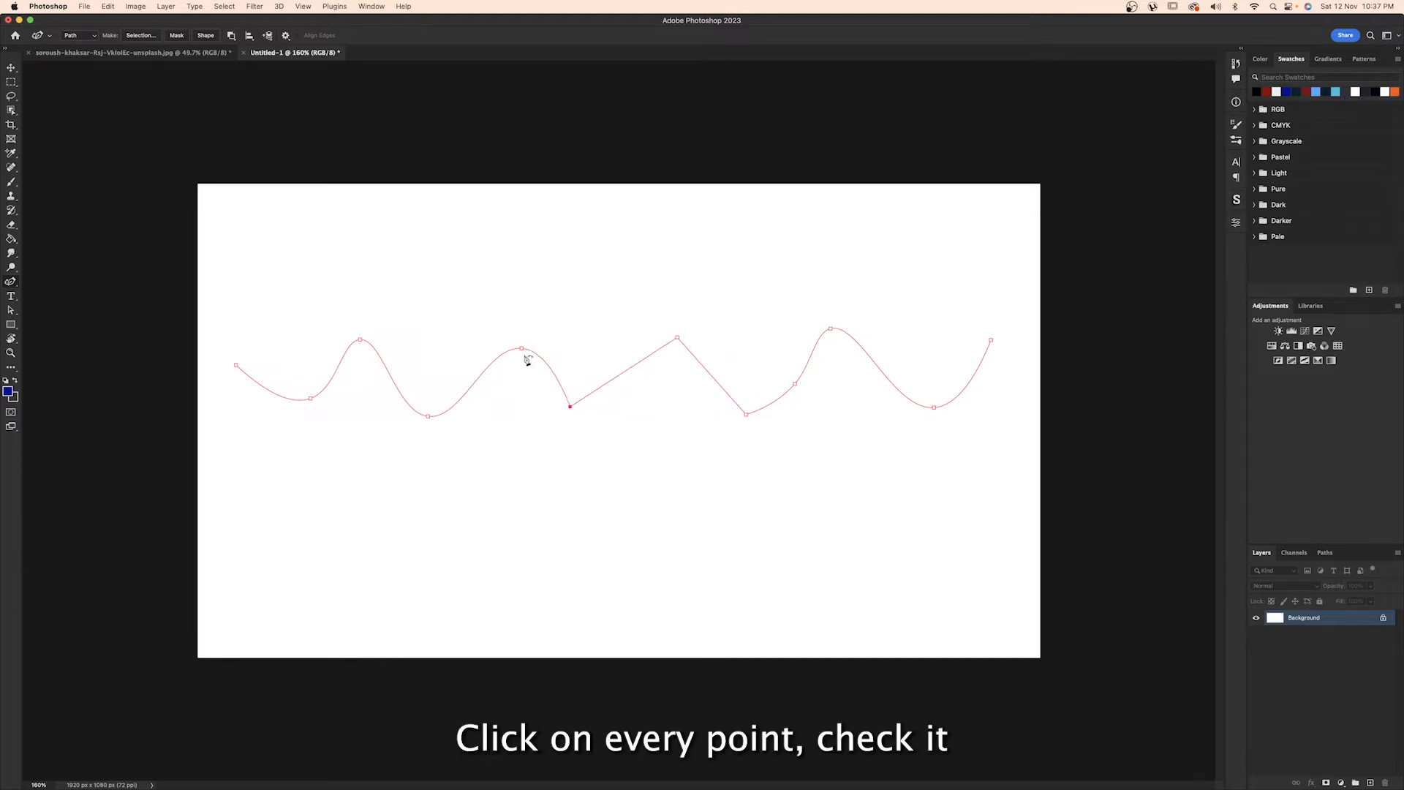
left_click(522, 349, "alt")
left_click(428, 416, "alt")
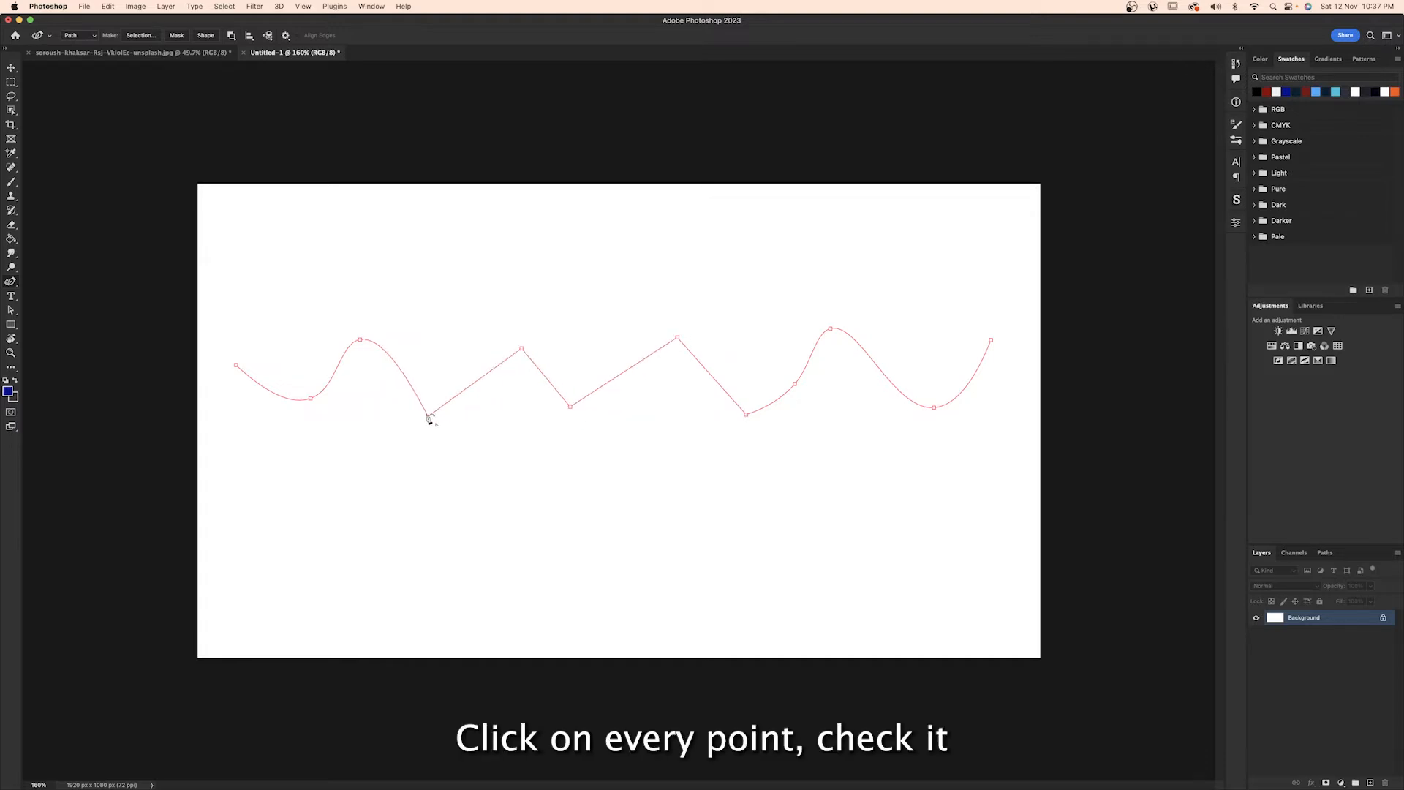
left_click(359, 340, "alt")
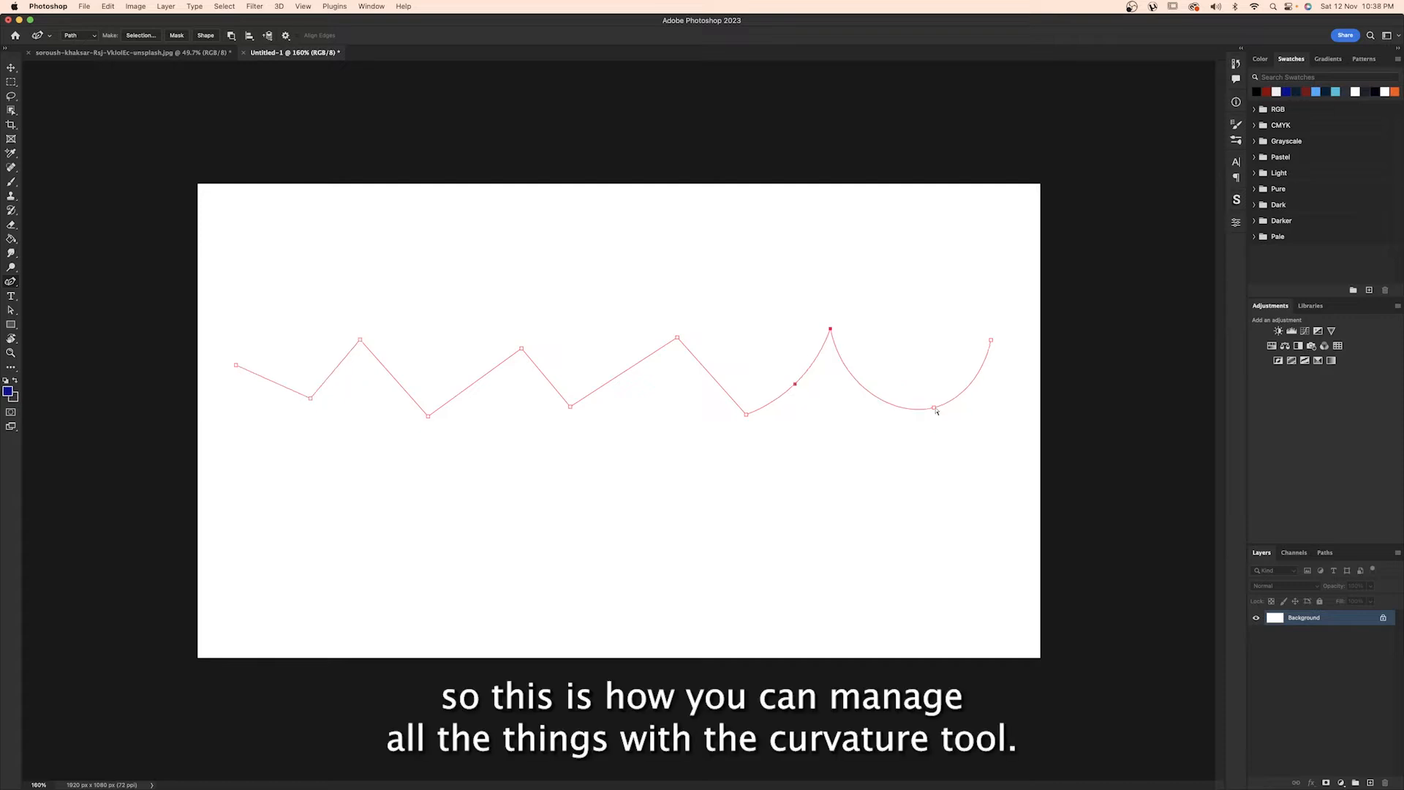
- Undo the most recent corner-point conversions on the wavy path
key("super+z")
key("super+z")
key("super+z")
key("super+z")
key("super+z")
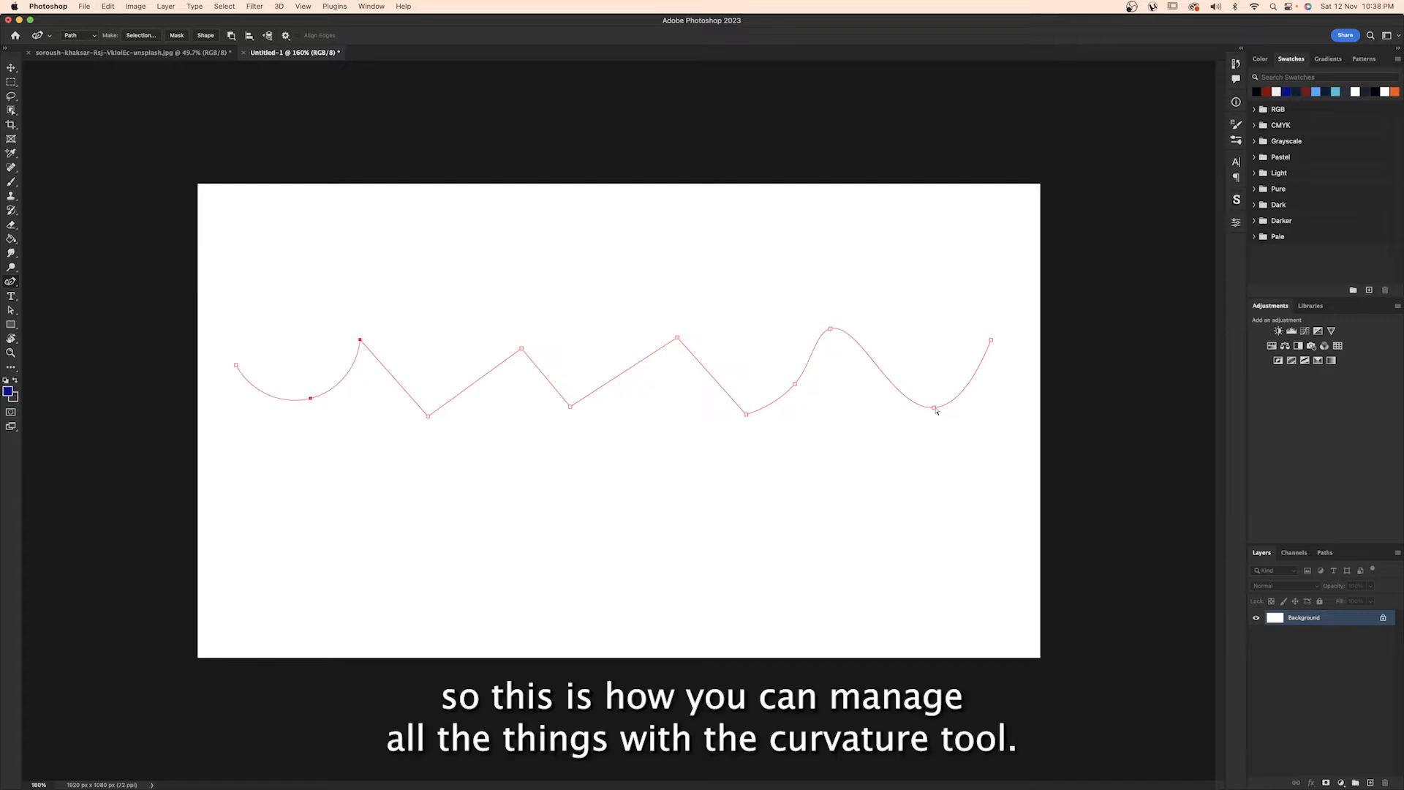
key("super+z")
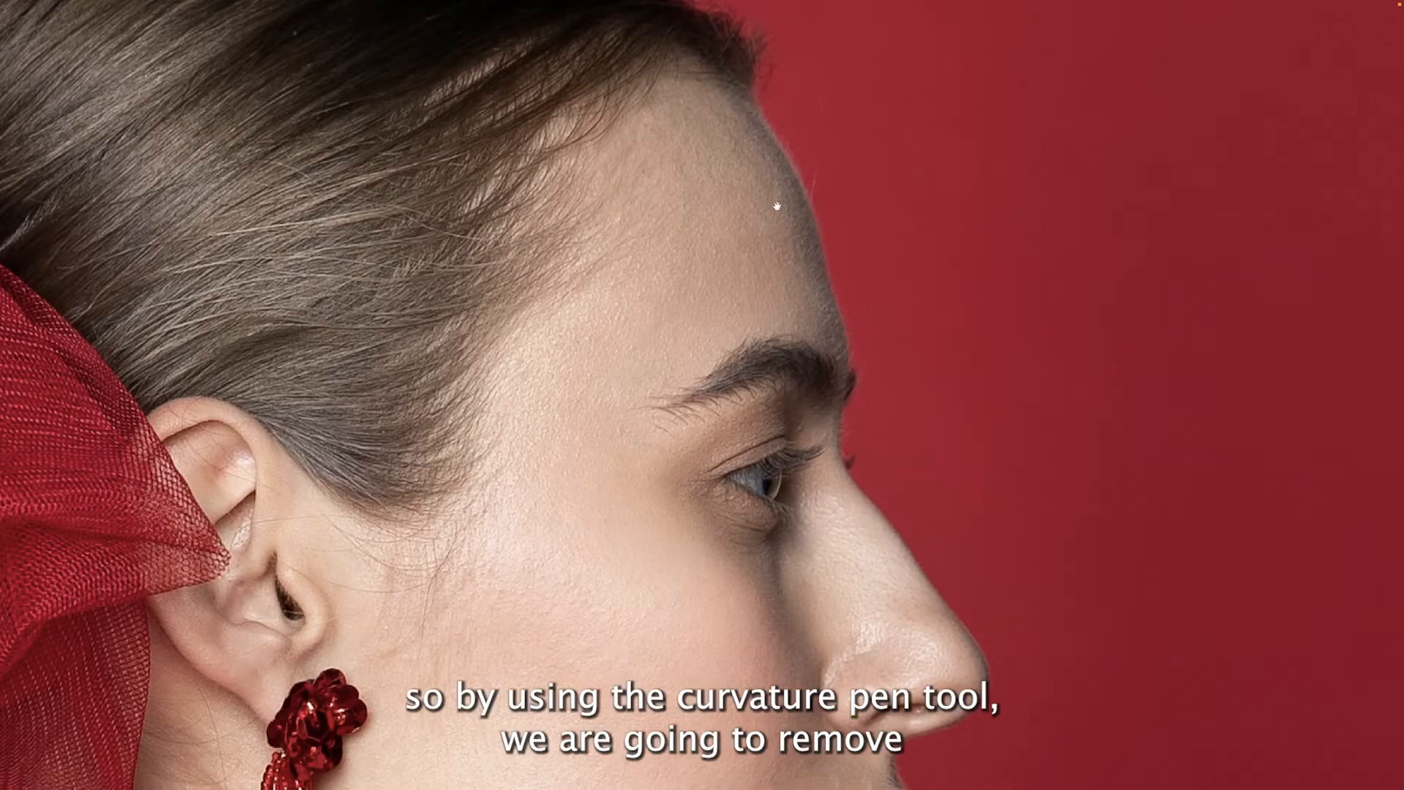
- Begin a Curvature Pen path around the woman in the portrait photo, tracing her forehead from the hairline to the eyebrow
left_click_drag(776, 205, 724, 241)
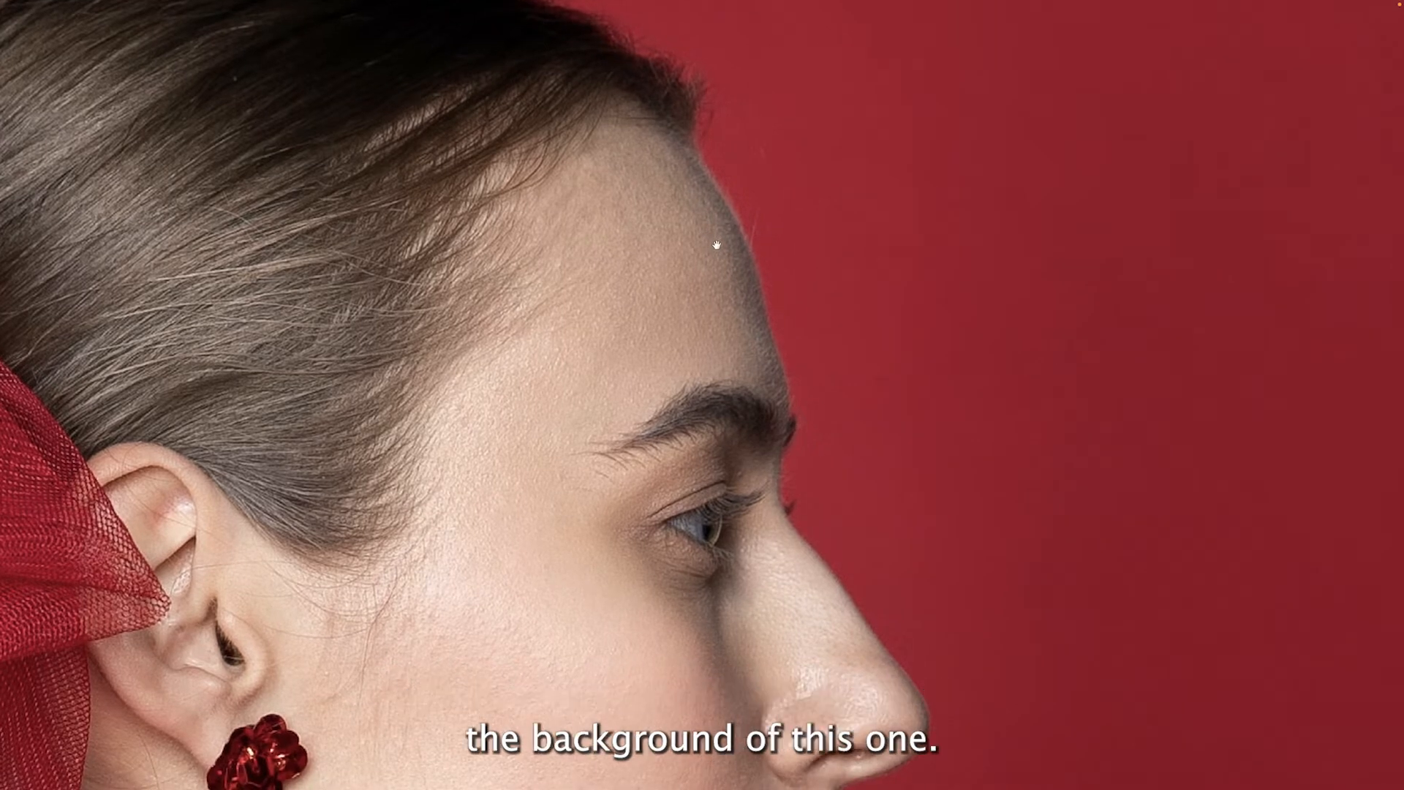
left_click(701, 164)
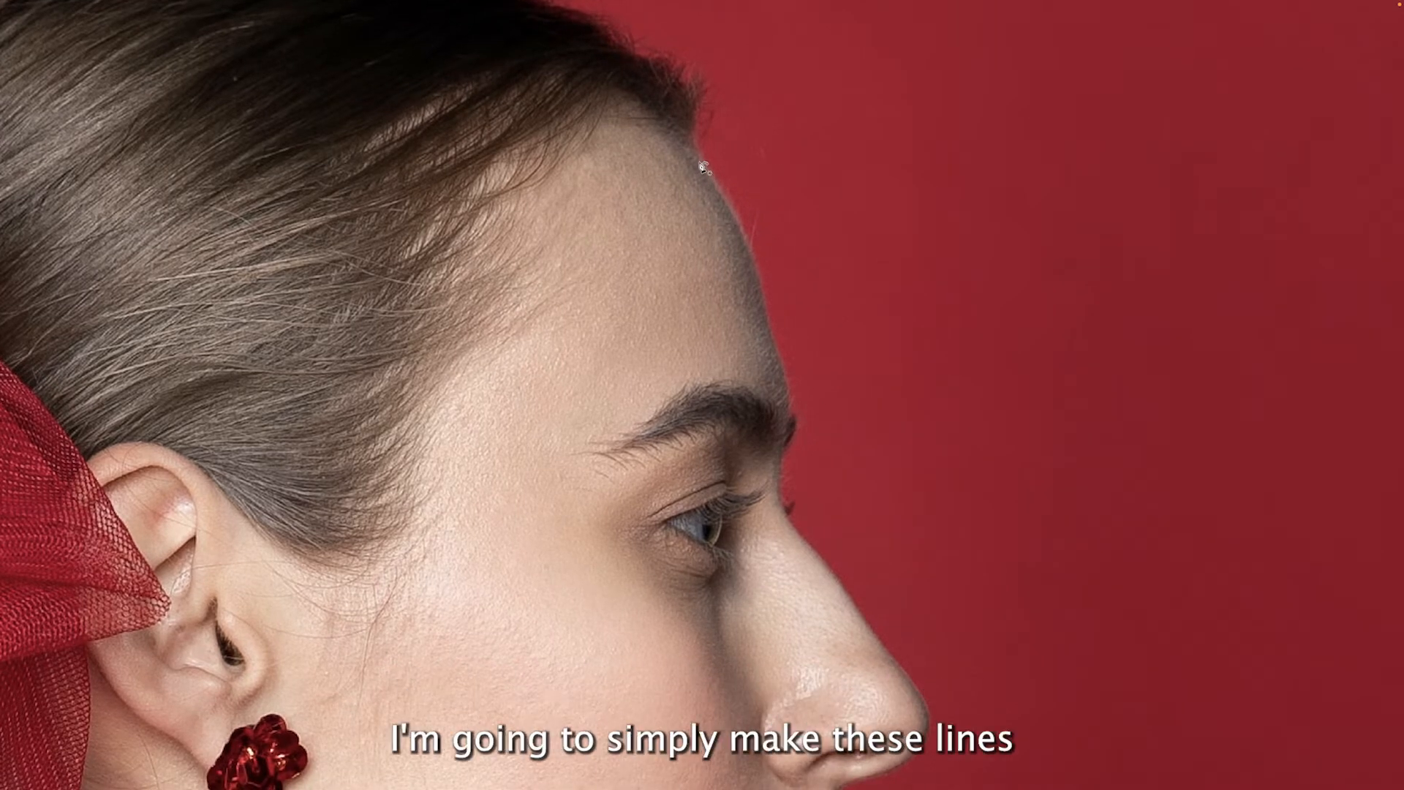
left_click(716, 187)
left_click(752, 255)
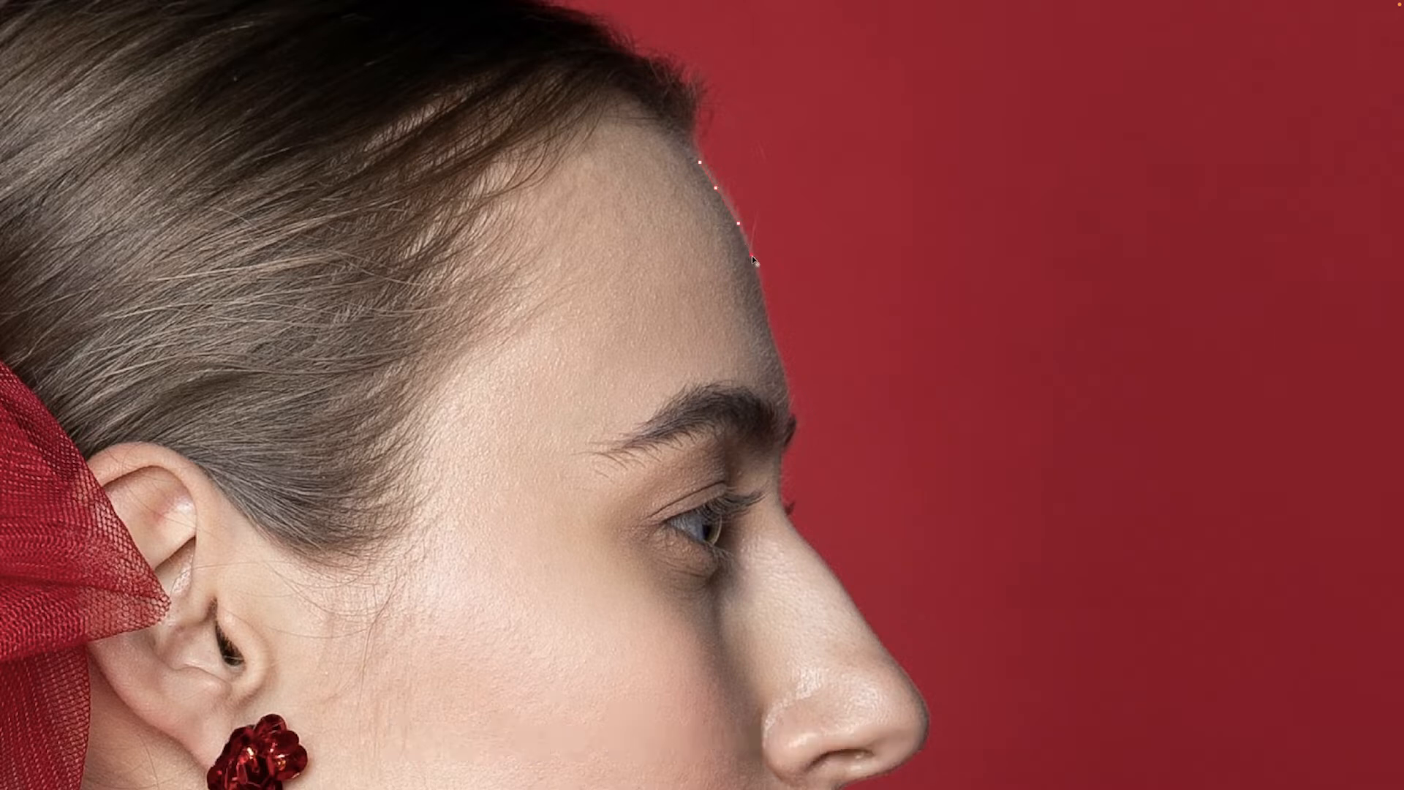
left_click(762, 291)
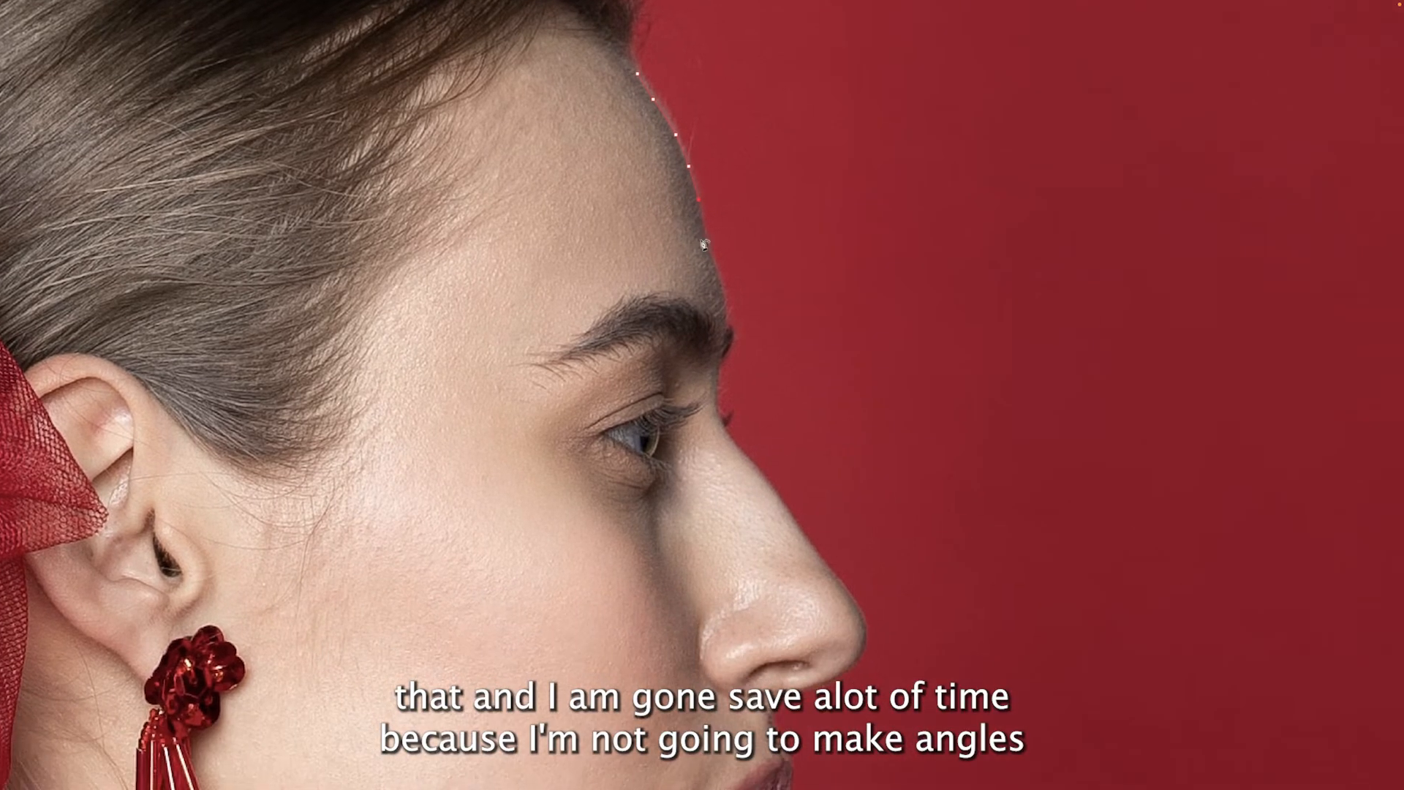
left_click(719, 273)
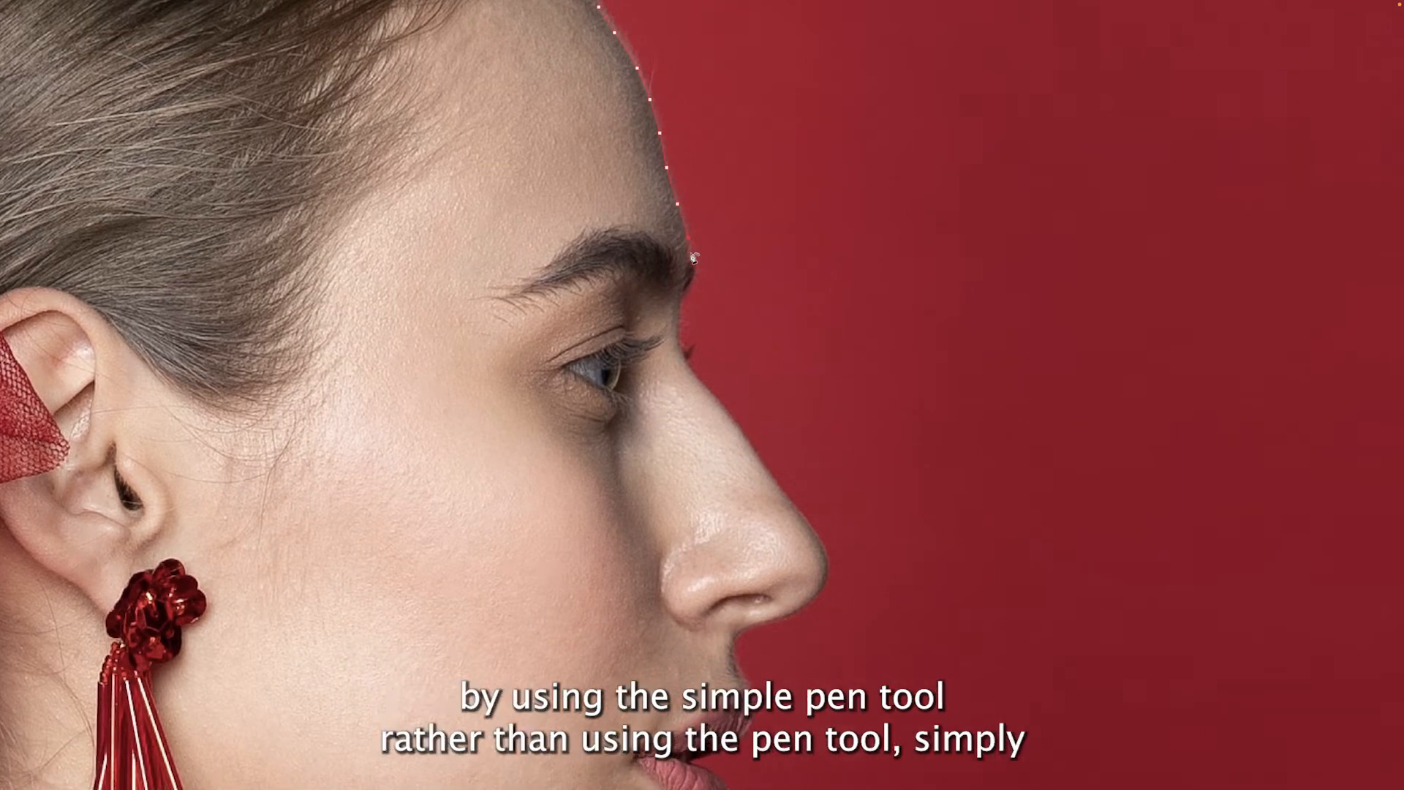
left_click(689, 262)
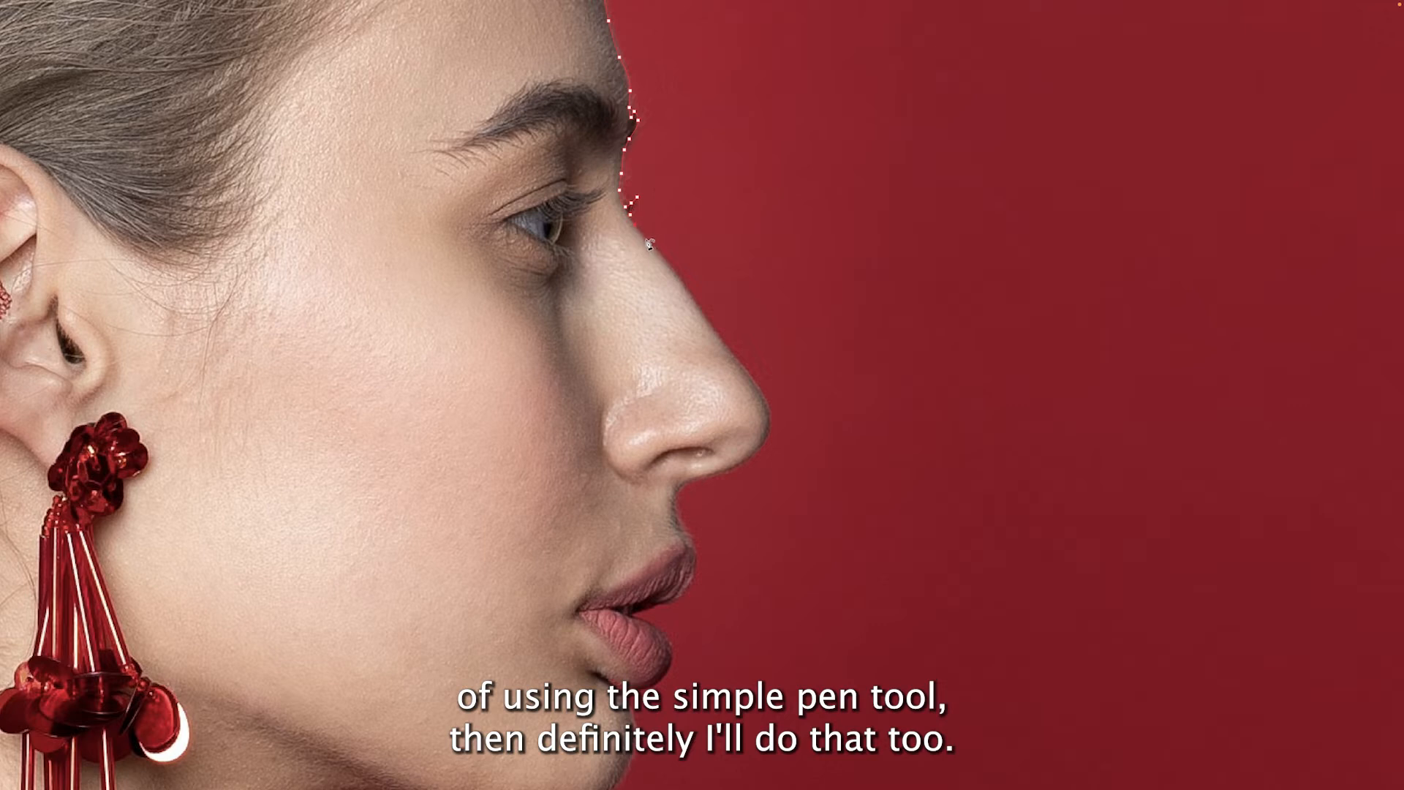
- Continue the Curvature Pen path down the woman's profile from the nose bridge along the nose and lips
mouse_move(616, 231)
left_mouse_down()
mouse_move(504, 139)
mouse_move(518, 143)
mouse_move(510, 160)
mouse_move(447, 140)
mouse_move(514, 92)
mouse_move(497, 88)
mouse_move(531, 90)
mouse_move(527, 119)
mouse_move(572, 93)
mouse_move(577, 114)
left_mouse_up()
left_click(454, 155)
left_click(460, 148)
left_click(465, 118)
left_click(459, 137)
left_click(494, 90)
left_click(493, 84)
left_click(501, 87)
left_click(520, 87)
left_click(529, 84)
left_click(526, 104)
left_click(508, 111)
left_click(528, 113)
- Extend the path from under the jaw down the front of the neck and along the outer edge of the red veil
left_click_drag(528, 178, 775, 153)
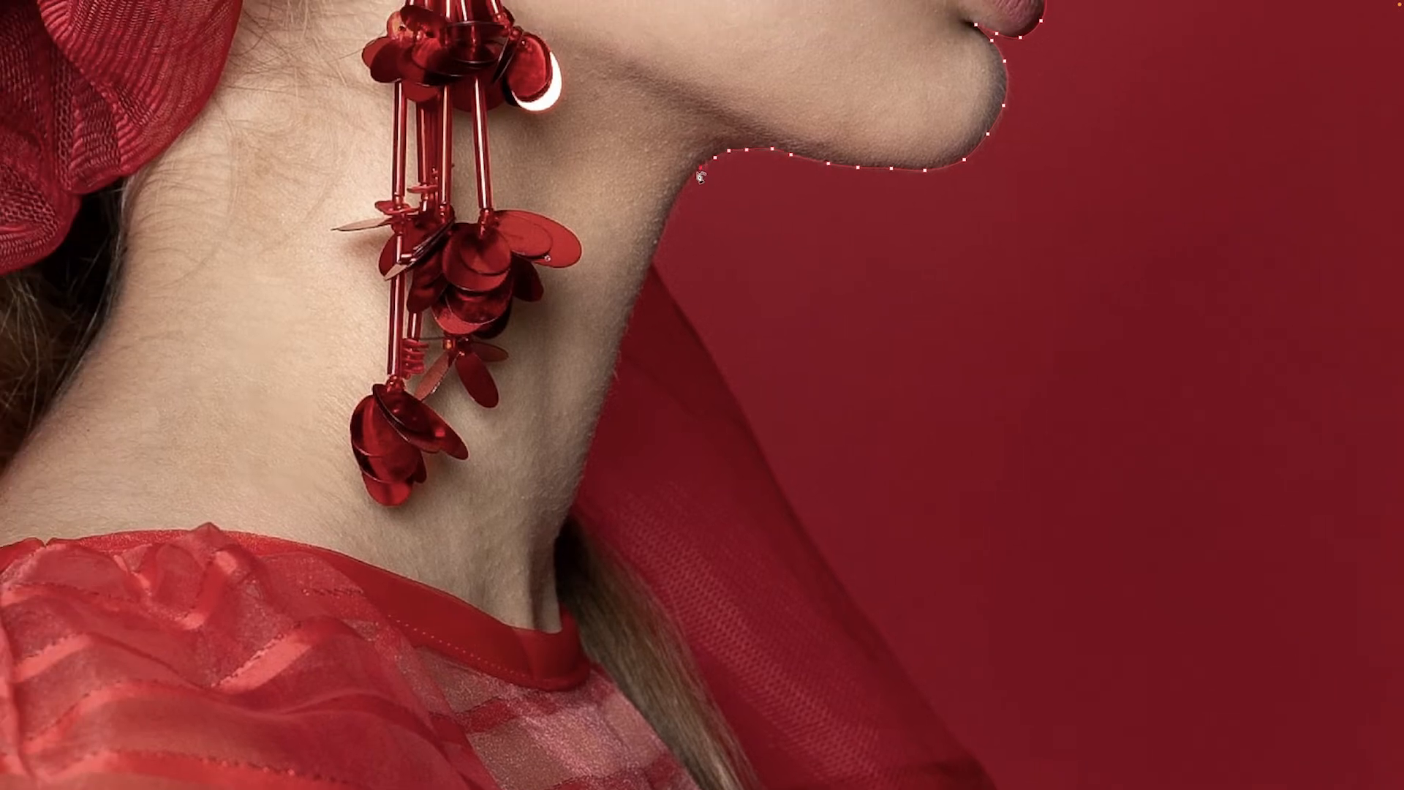
left_click_drag(680, 202, 760, 204)
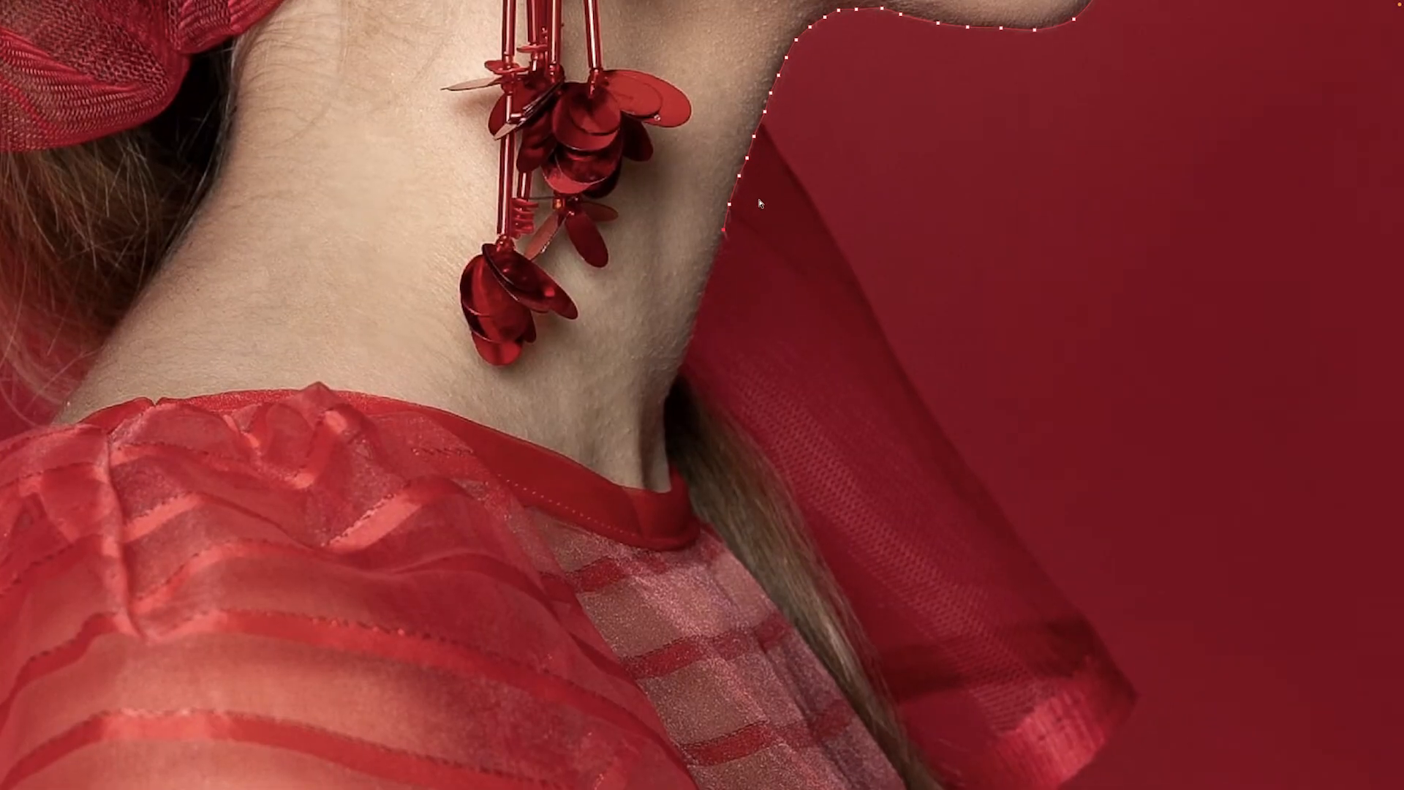
left_click_drag(761, 135, 705, 150)
left_click(714, 163)
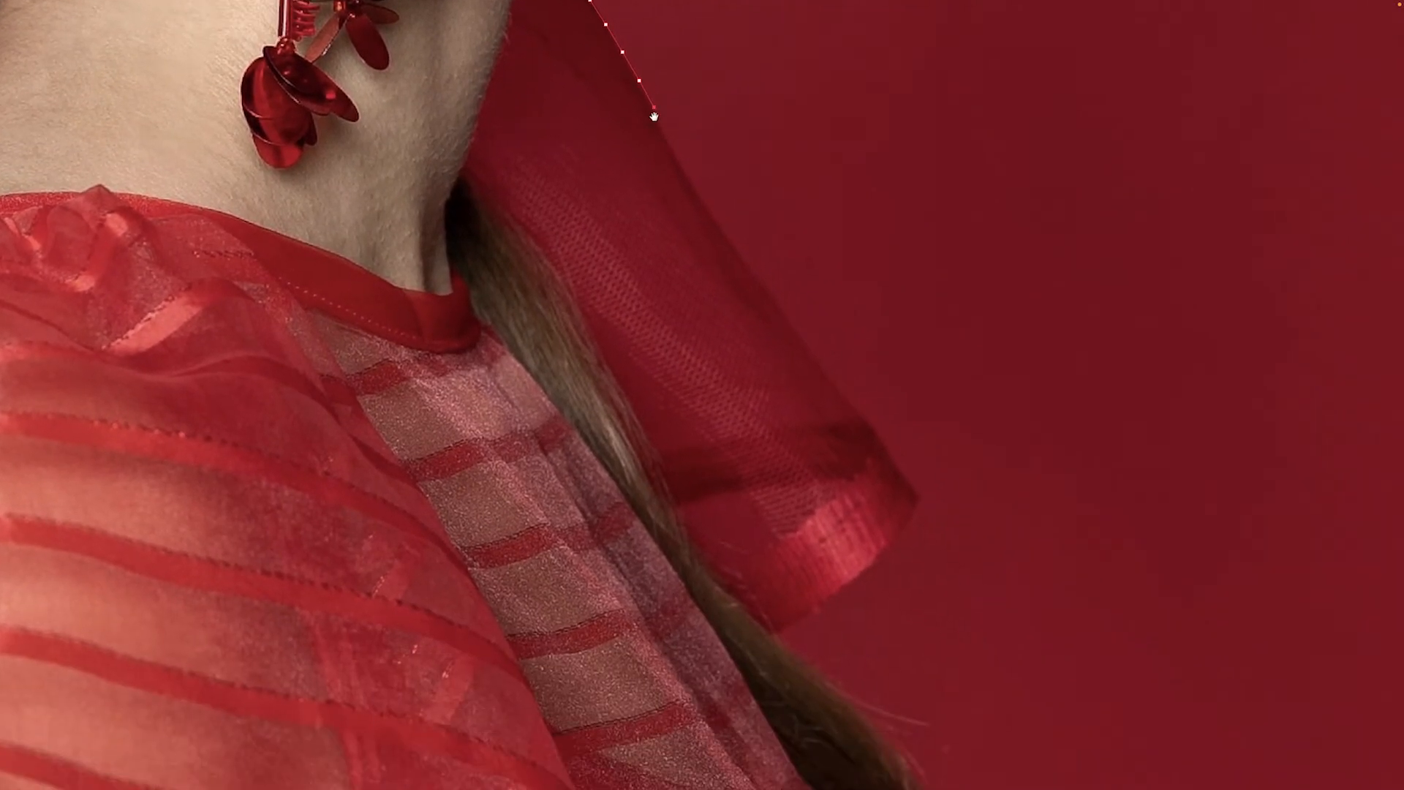
left_click(730, 202)
left_click(746, 228)
left_click(760, 249)
left_click(548, 124)
left_click(566, 155)
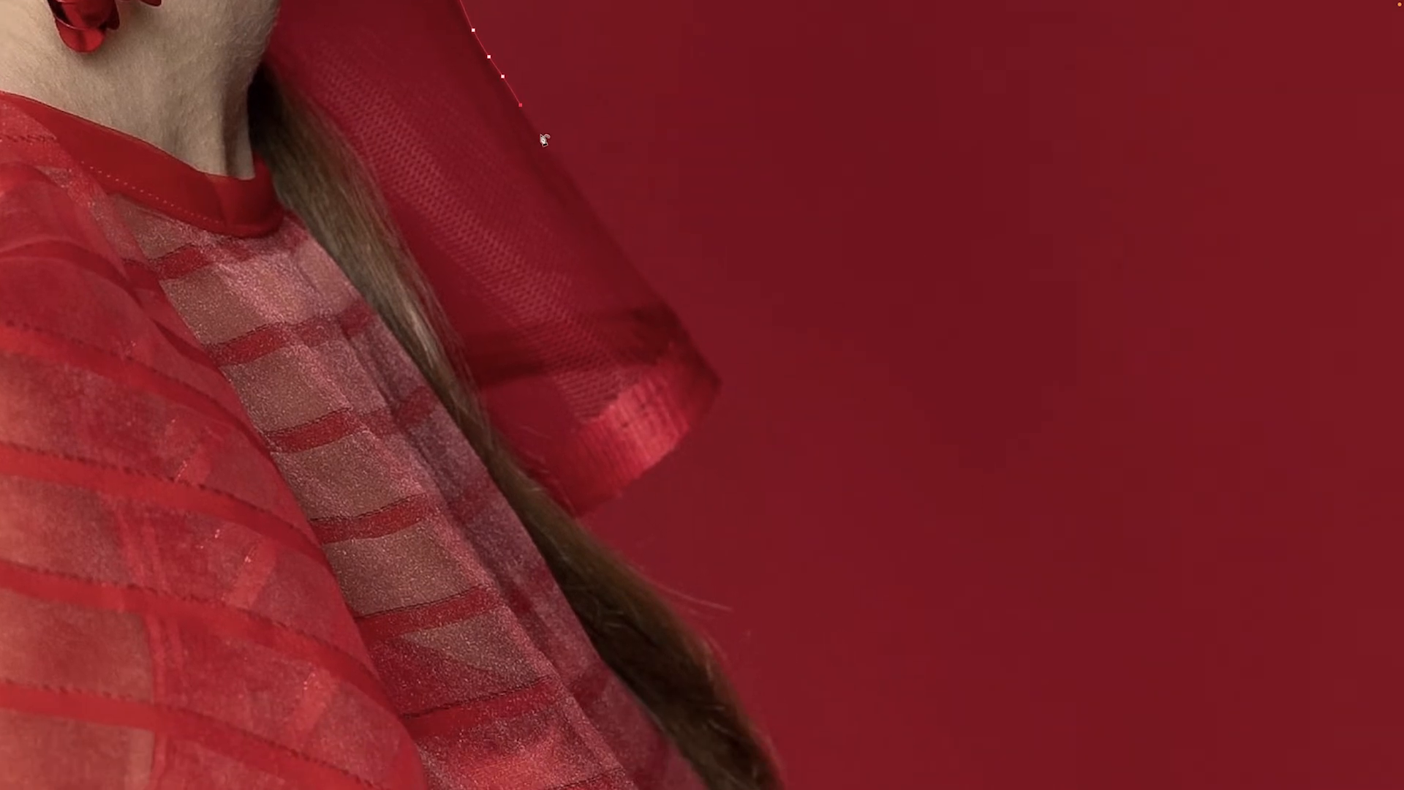